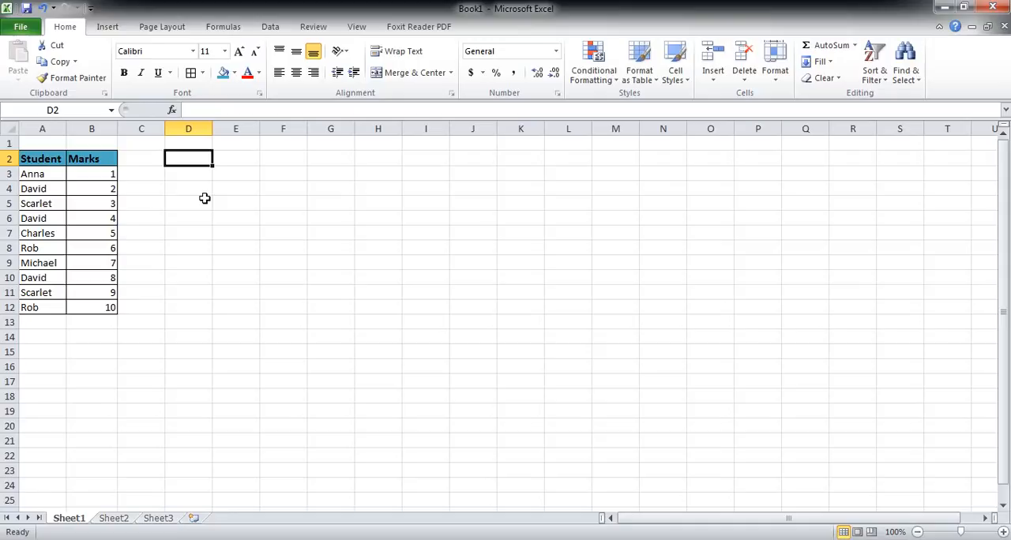
# Step: Enter a SUM formula in D2 that totals the marks in B3:B12
pyautogui.write('=su')
pyautogui.press('Tab')
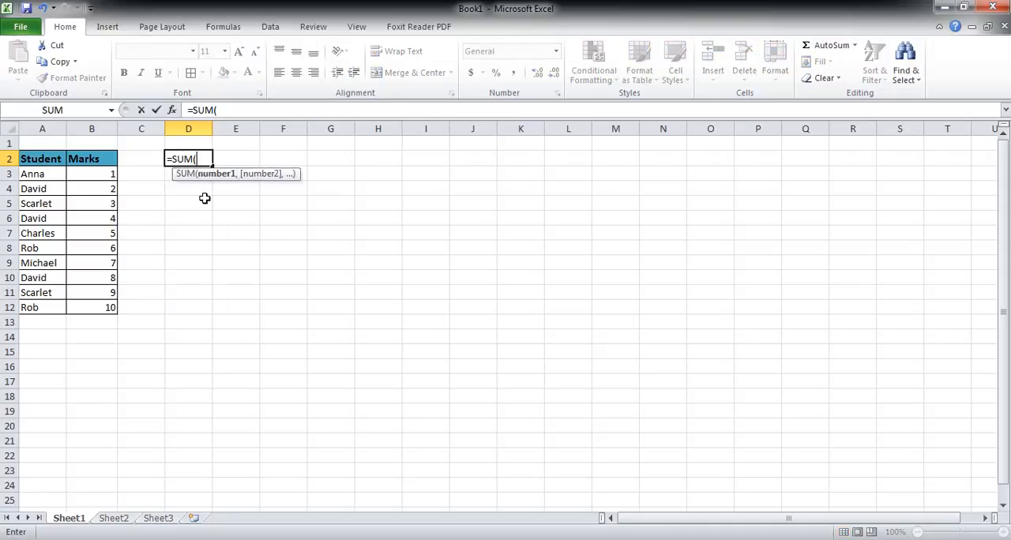
pyautogui.press('Left')
pyautogui.press('Left')
pyautogui.press('Down')
pyautogui.hotkey('ctrl', 'shift', 'Down')
pyautogui.write(')')
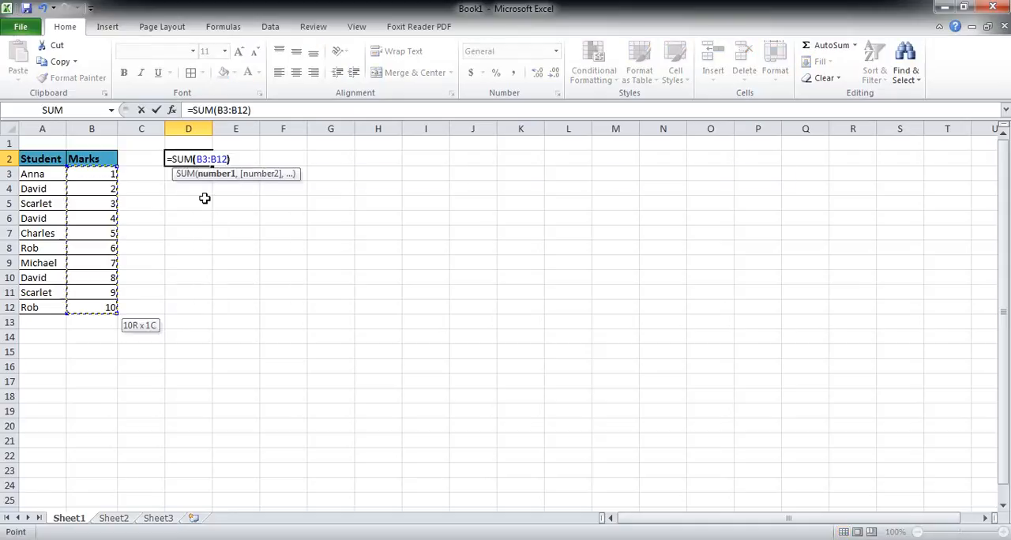
pyautogui.press('Return')
pyautogui.press('Down')
pyautogui.press('Down')
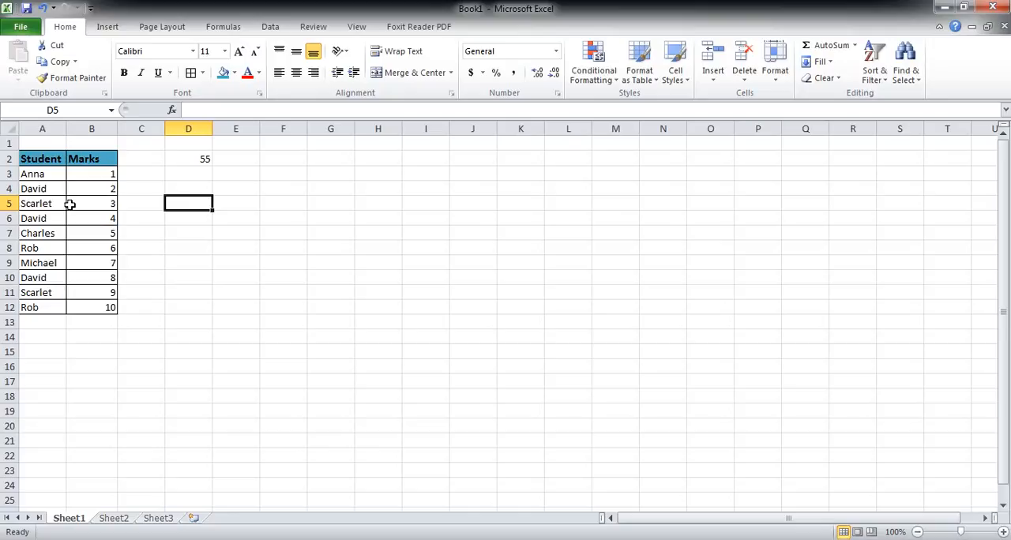
# Step: Examine the student table in A2:B12 and the repeated student entries in A4, A6 and A10
pyautogui.moveTo(38, 159); pyautogui.dragTo(102, 308)
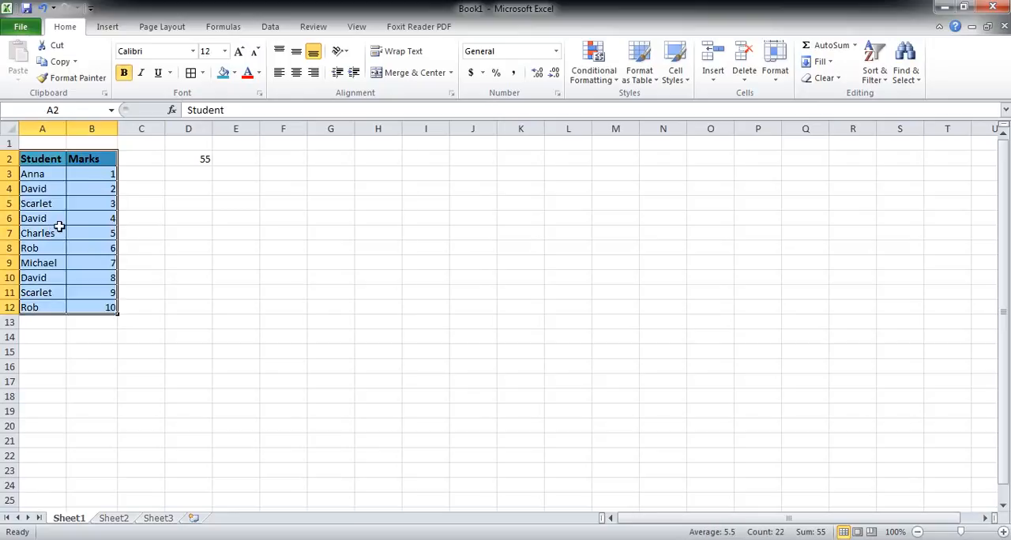
pyautogui.click(42, 219)
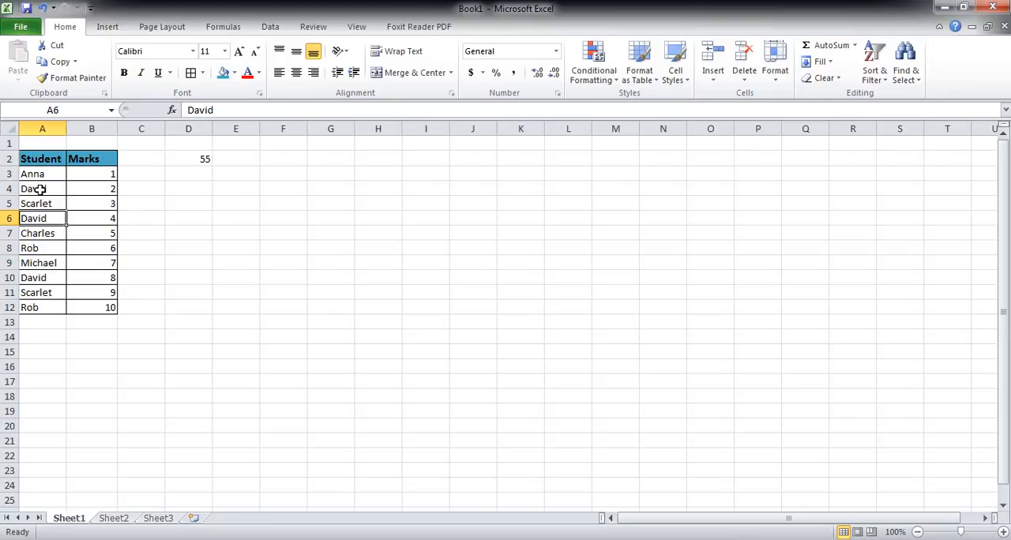
pyautogui.click(42, 188)
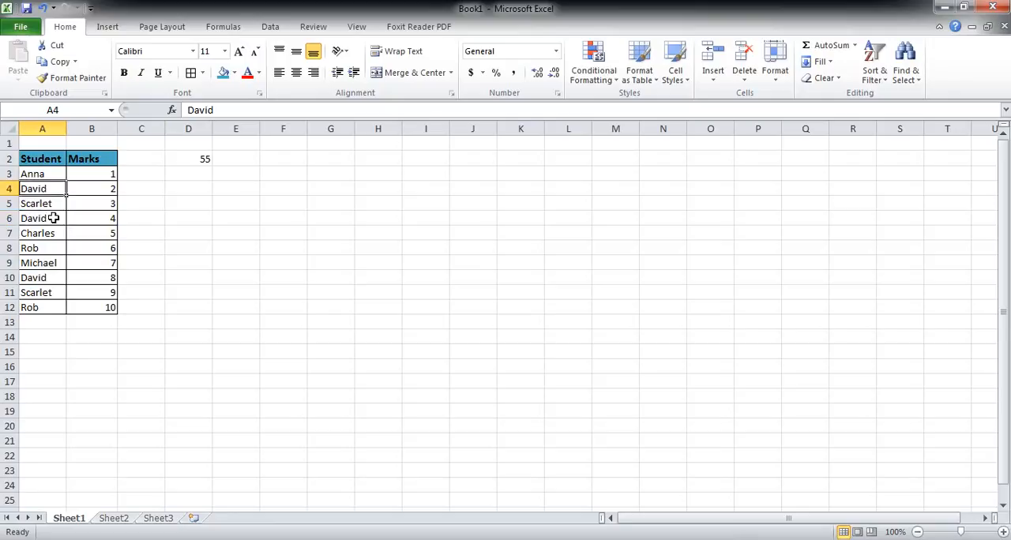
pyautogui.click(51, 218)
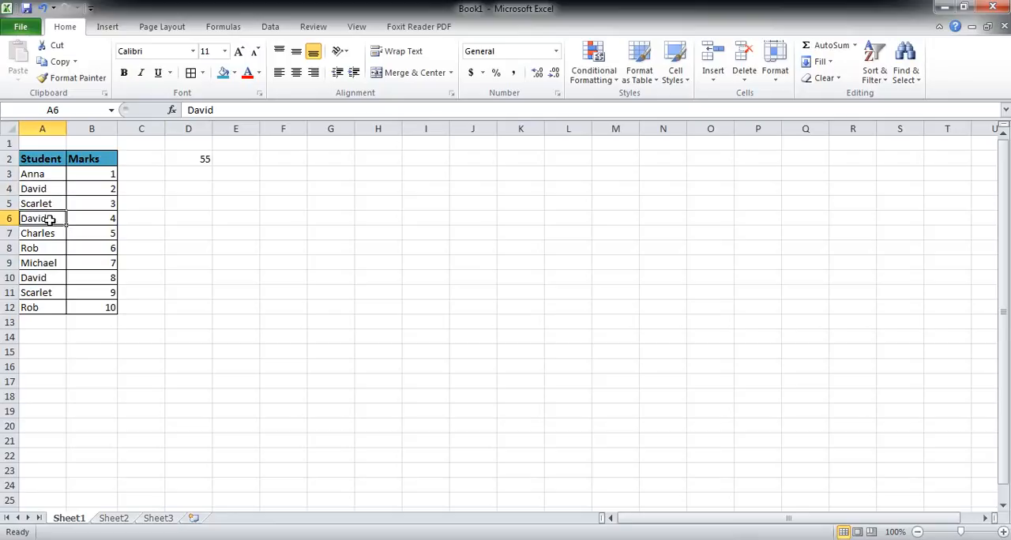
pyautogui.click(48, 277)
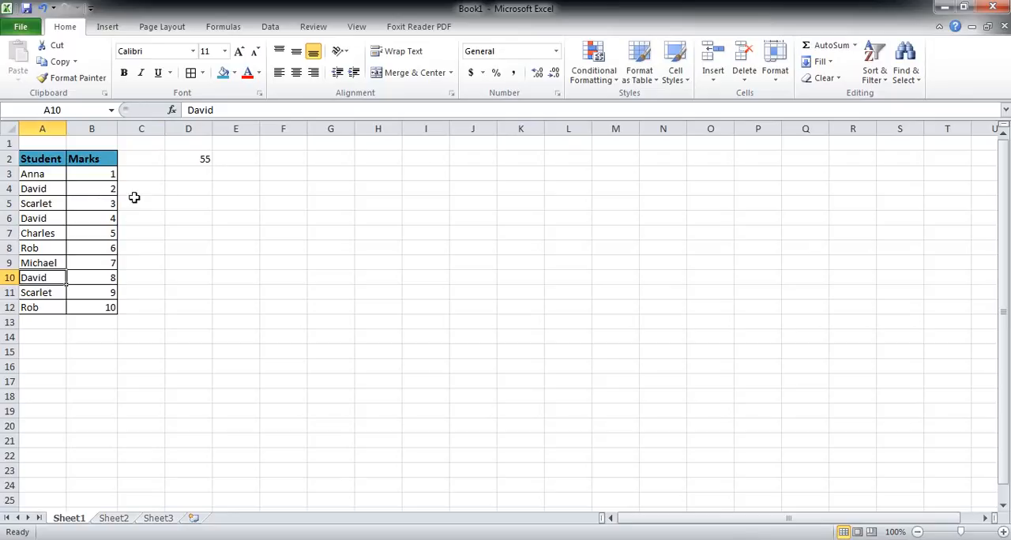
# Step: Enter a SUMIF formula in D4 with range A3:A12, the student's name from A4 as quoted criterion, and sum range B3:B12
pyautogui.click(194, 190)
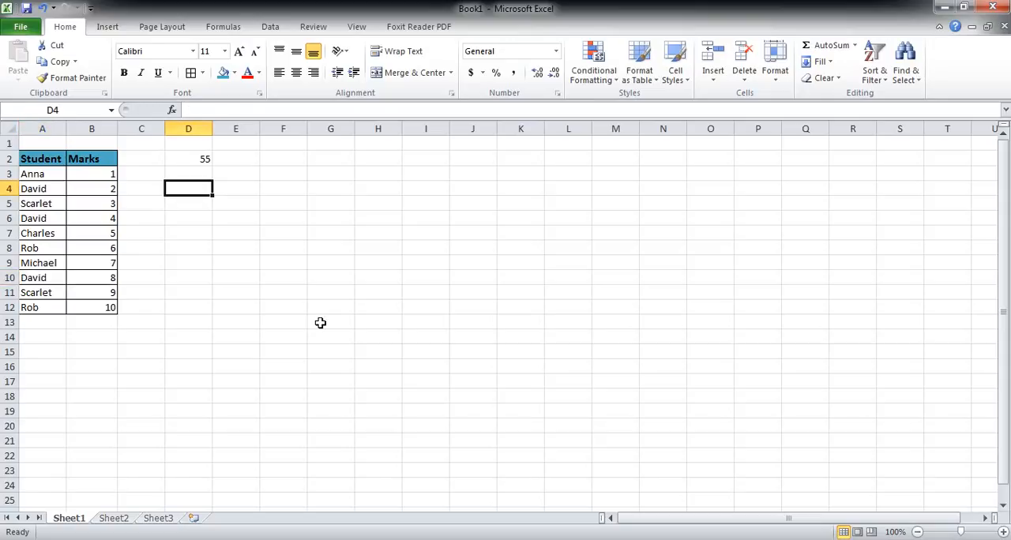
pyautogui.write('=')
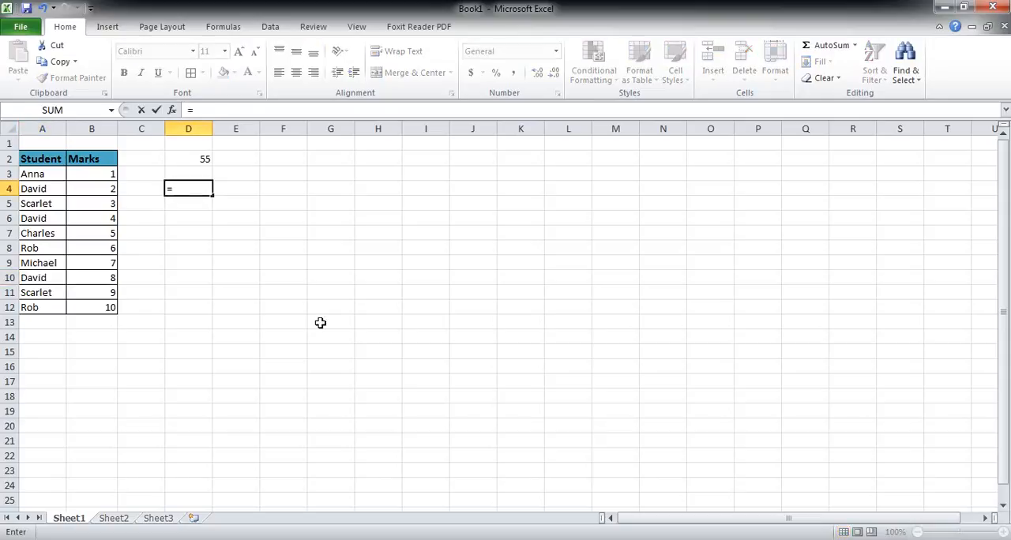
pyautogui.write('sum')
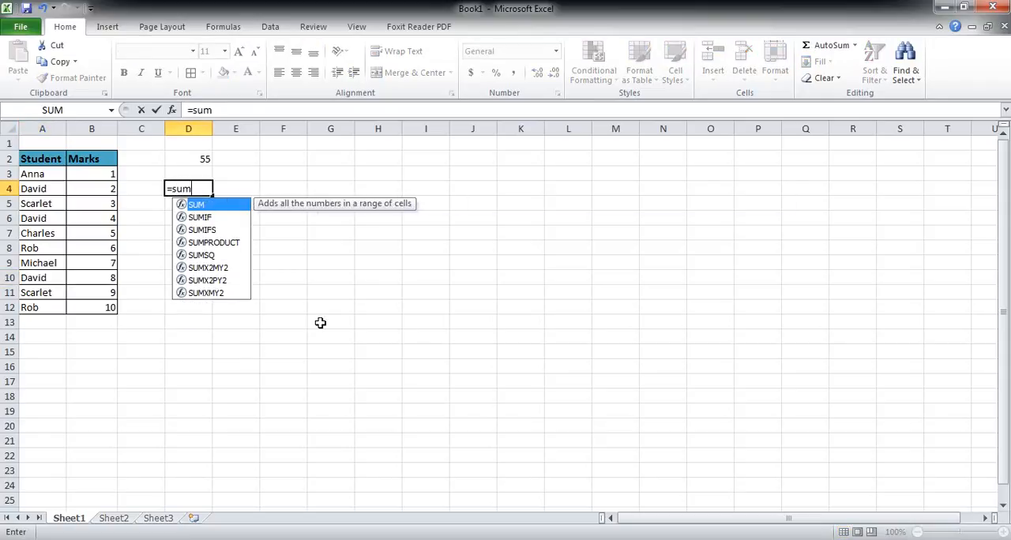
pyautogui.write('if(')
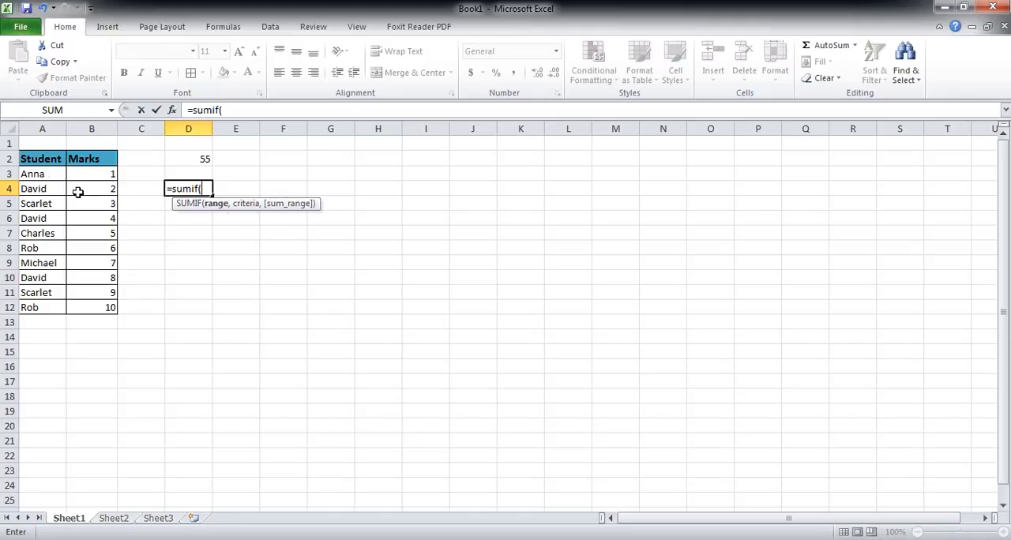
pyautogui.moveTo(43, 173); pyautogui.dragTo(51, 307)
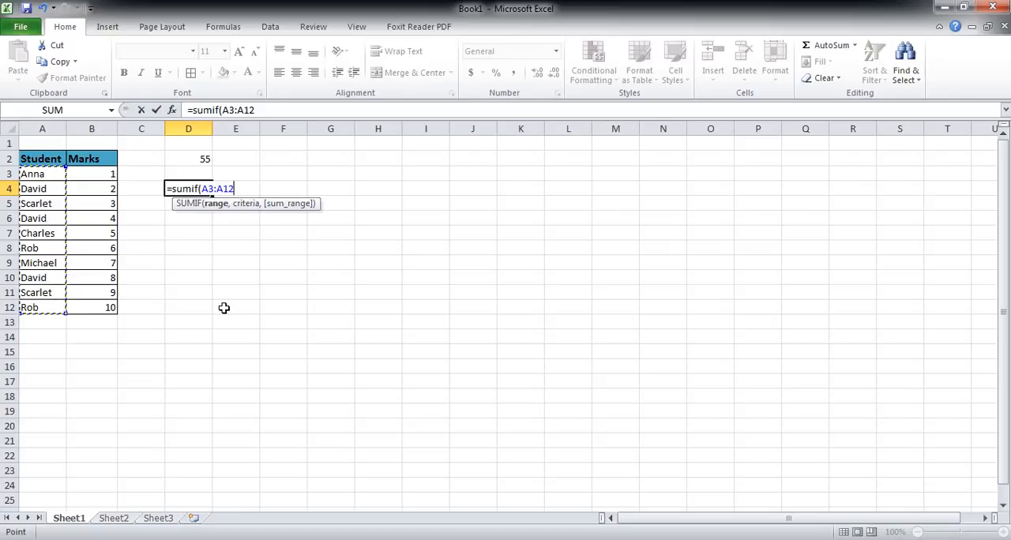
pyautogui.write(',')
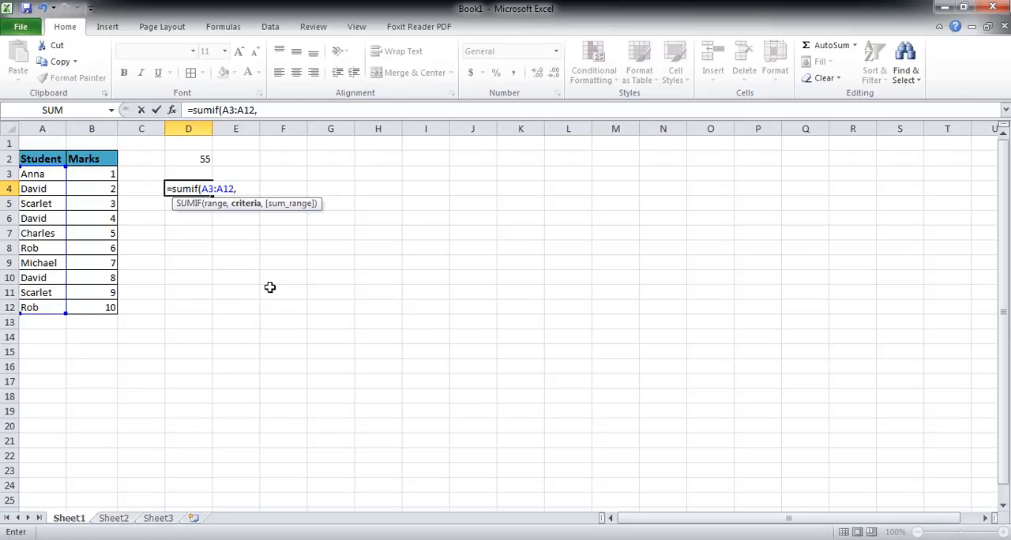
pyautogui.write('David"')
pyautogui.write(',')
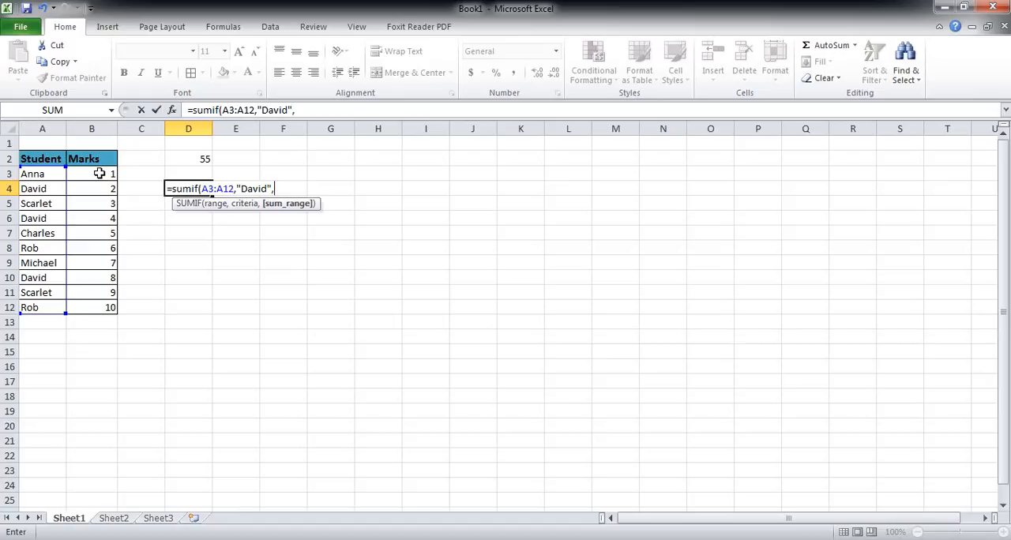
pyautogui.moveTo(99, 174); pyautogui.dragTo(98, 307)
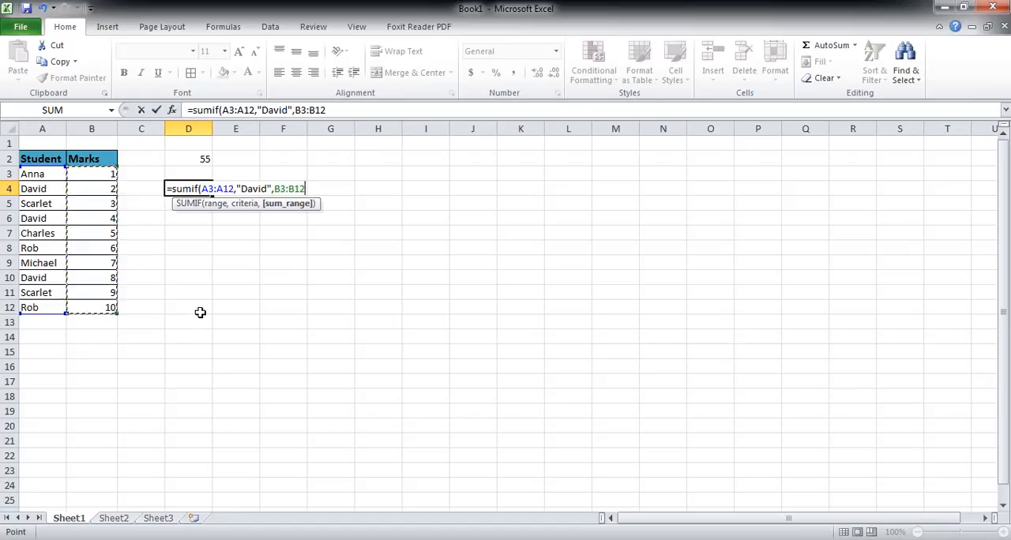
pyautogui.write(')')
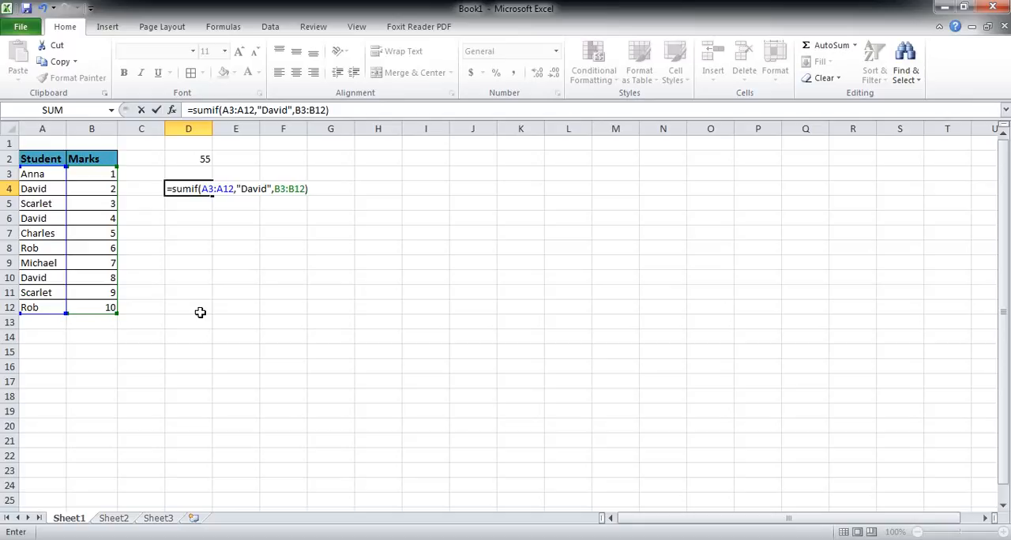
pyautogui.press('Return')
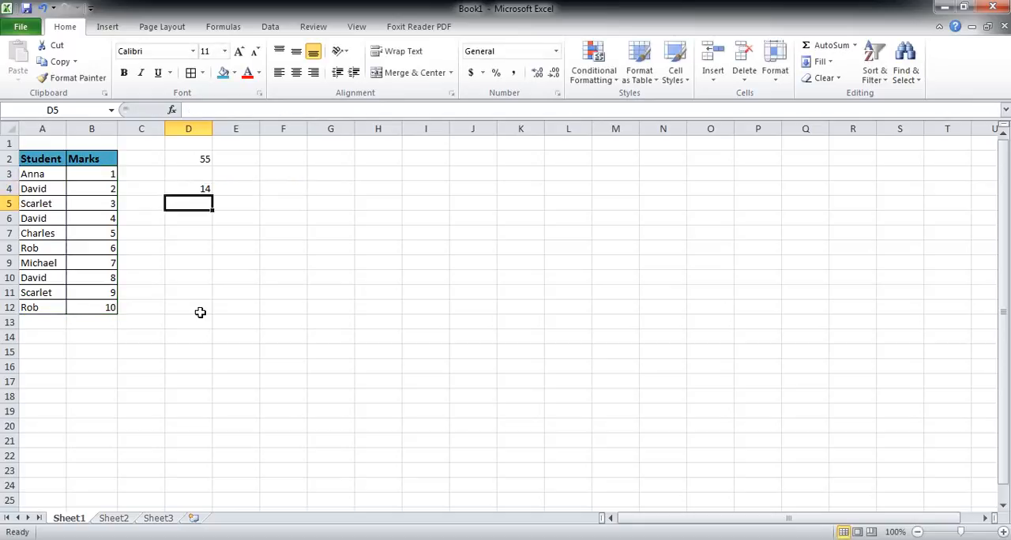
# Step: Compare the SUMIF formula in D4 with the student's marks in rows 4, 6 and 10, and examine the repeated student in A5 and A11
pyautogui.press('Up')
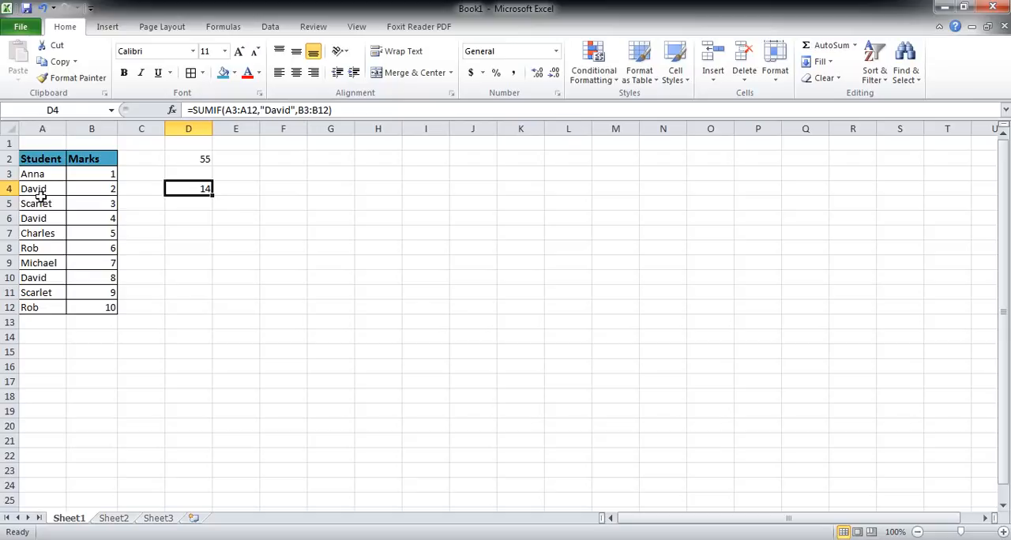
pyautogui.moveTo(61, 189); pyautogui.dragTo(103, 193)
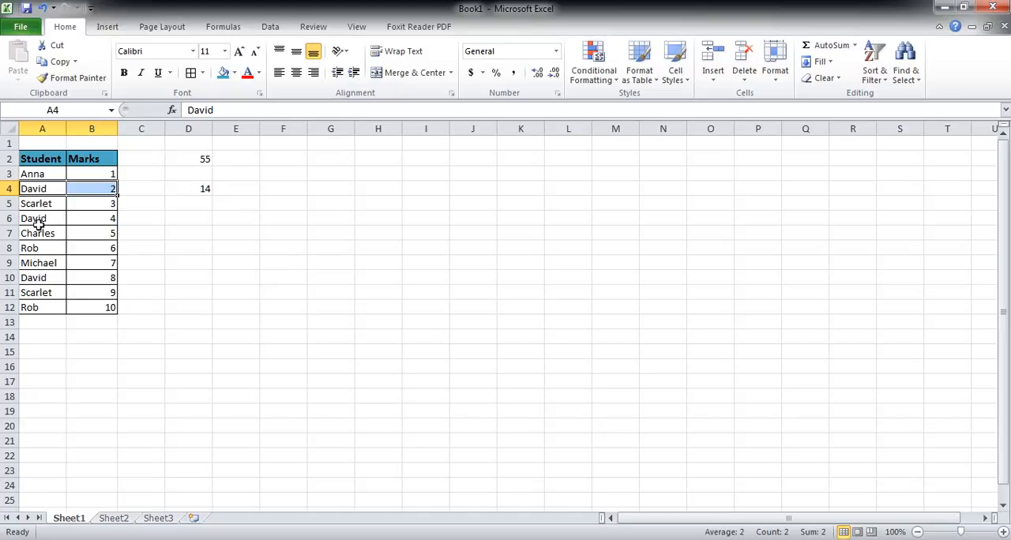
pyautogui.moveTo(35, 218); pyautogui.dragTo(103, 217)
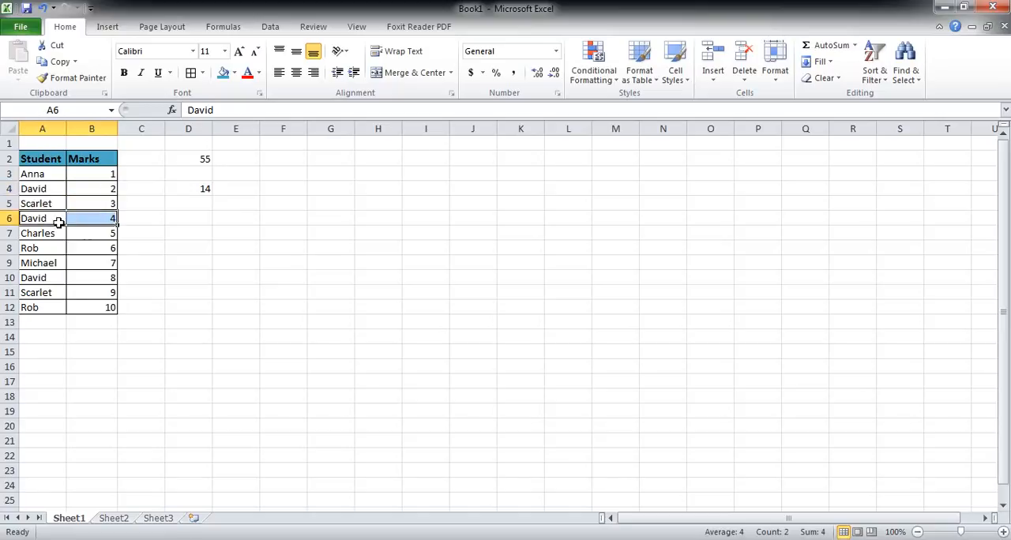
pyautogui.moveTo(35, 278); pyautogui.dragTo(96, 277)
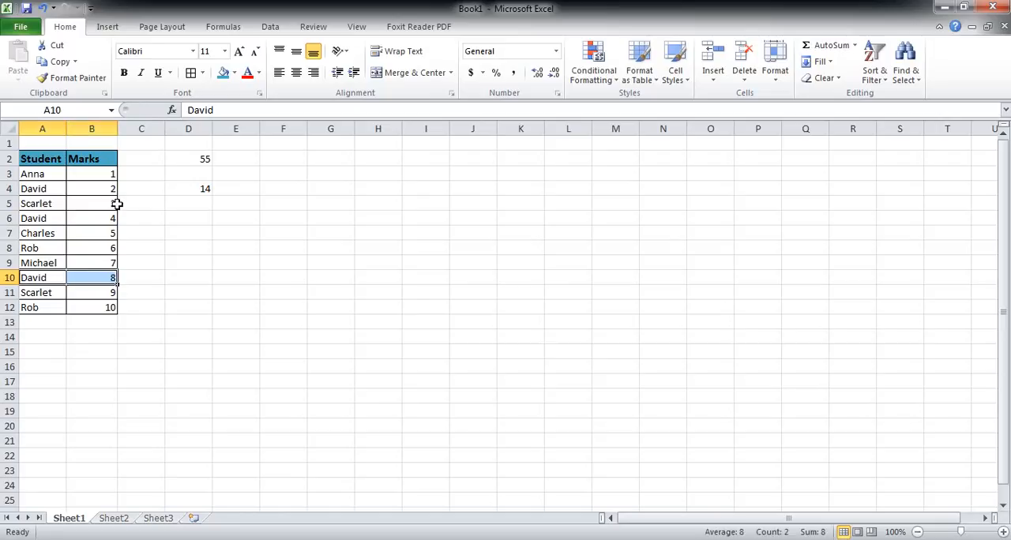
pyautogui.moveTo(189, 278); pyautogui.dragTo(198, 263)
pyautogui.click(198, 192)
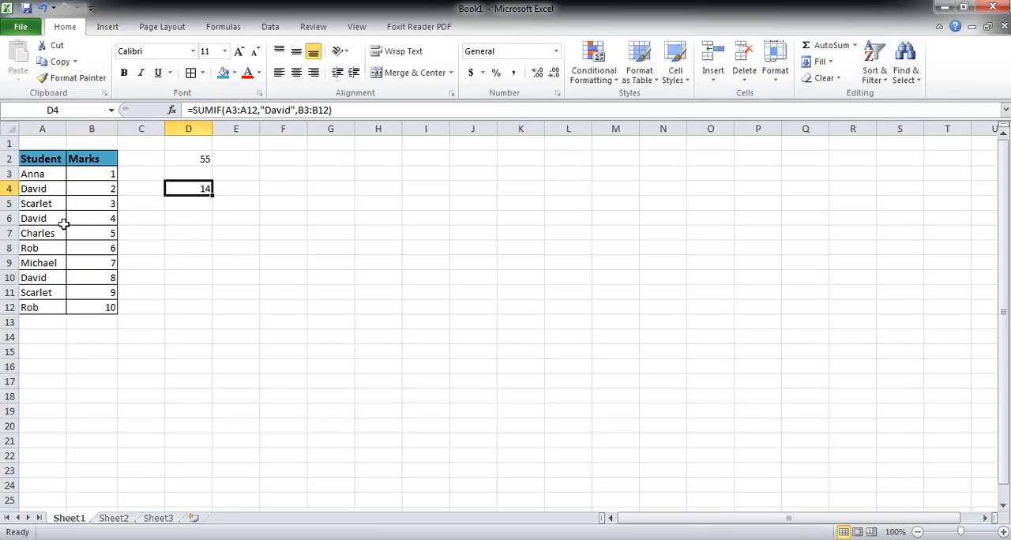
pyautogui.click(50, 292)
pyautogui.click(50, 204)
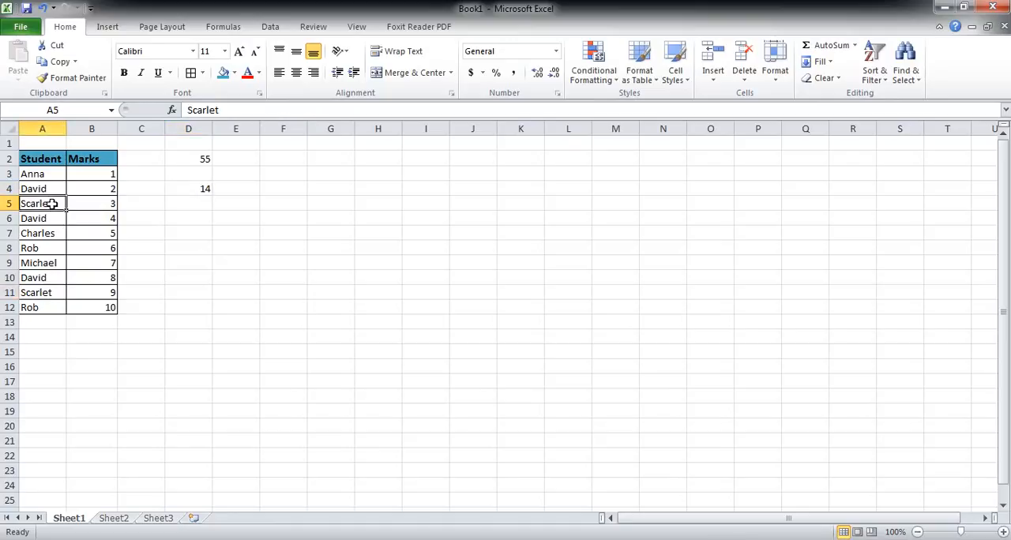
pyautogui.click(44, 296)
pyautogui.click(45, 204)
# Step: Enter a SUMIF formula in D6 with range A3:A12, the student's name from A5 as quoted criterion, and sum range B3:B12
pyautogui.click(190, 219)
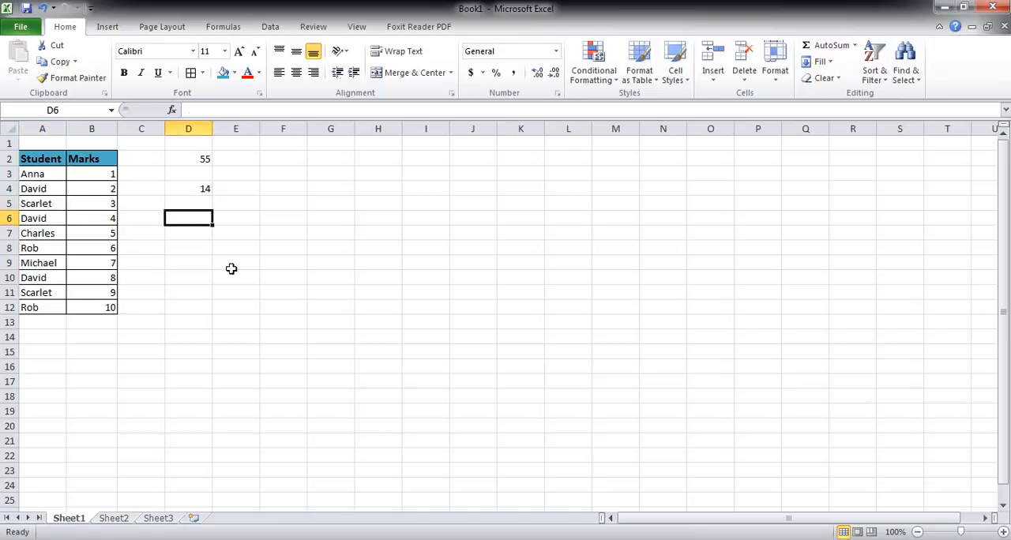
pyautogui.write('=sumif')
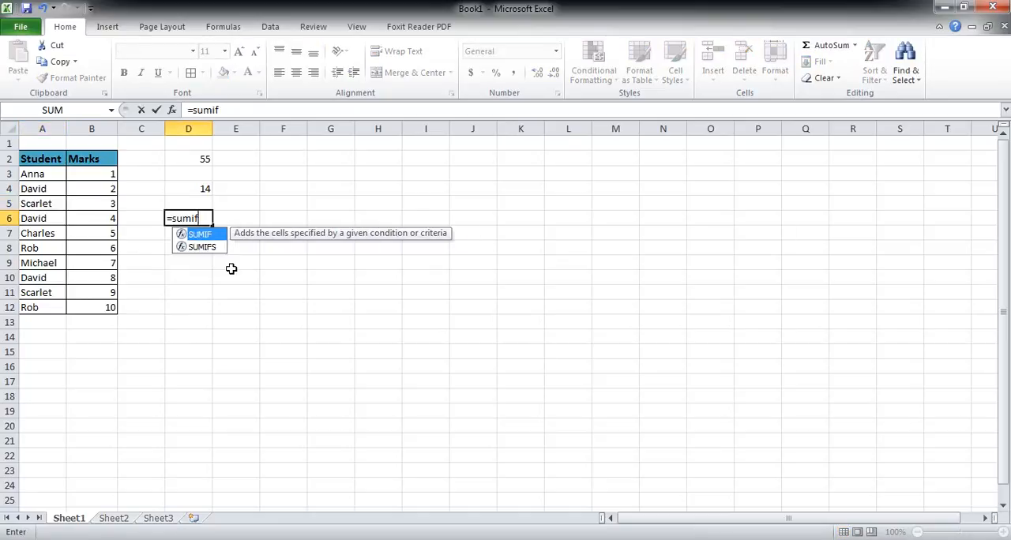
pyautogui.write('(')
pyautogui.moveTo(36, 174); pyautogui.dragTo(32, 313)
pyautogui.write(',"Sca')
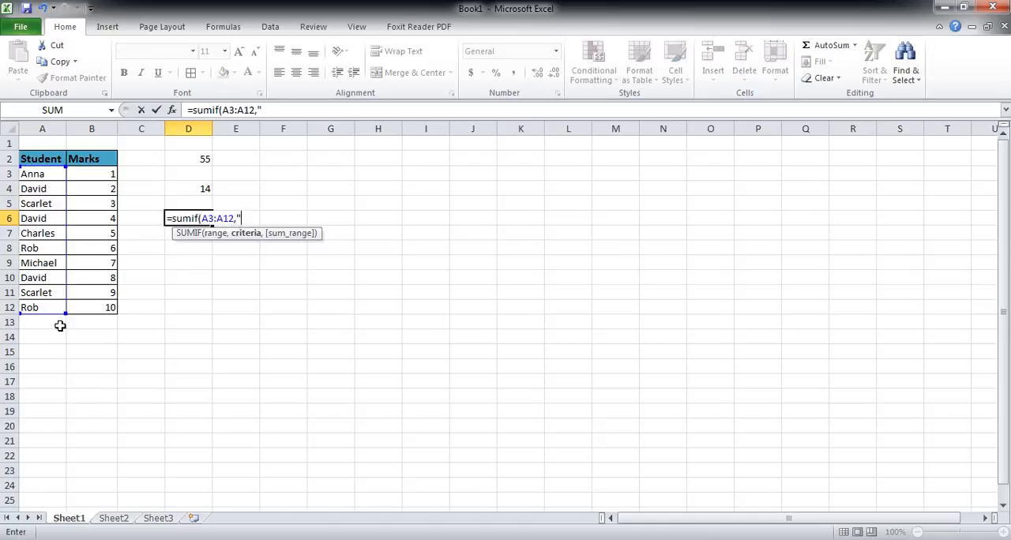
pyautogui.write('rlet",')
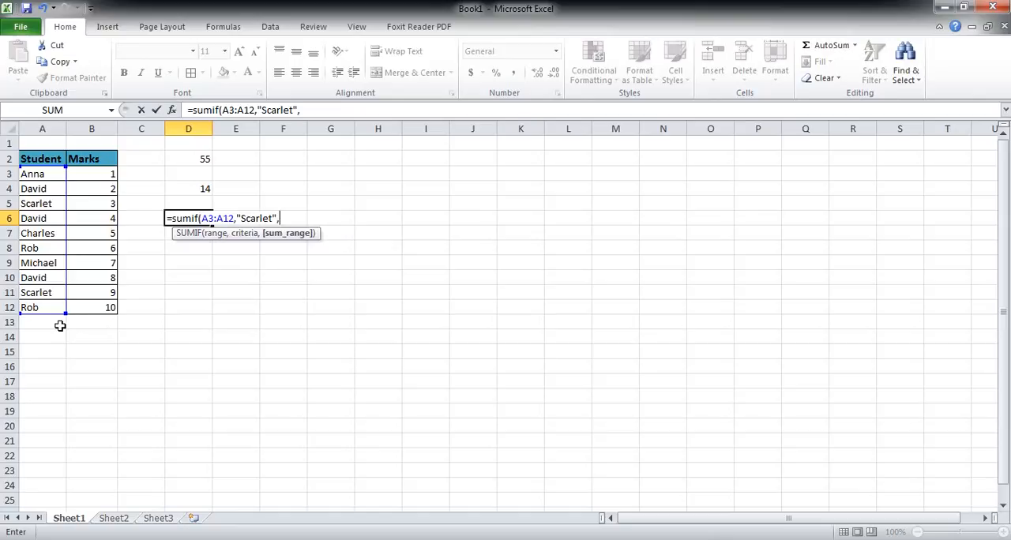
pyautogui.moveTo(83, 289); pyautogui.dragTo(84, 307)
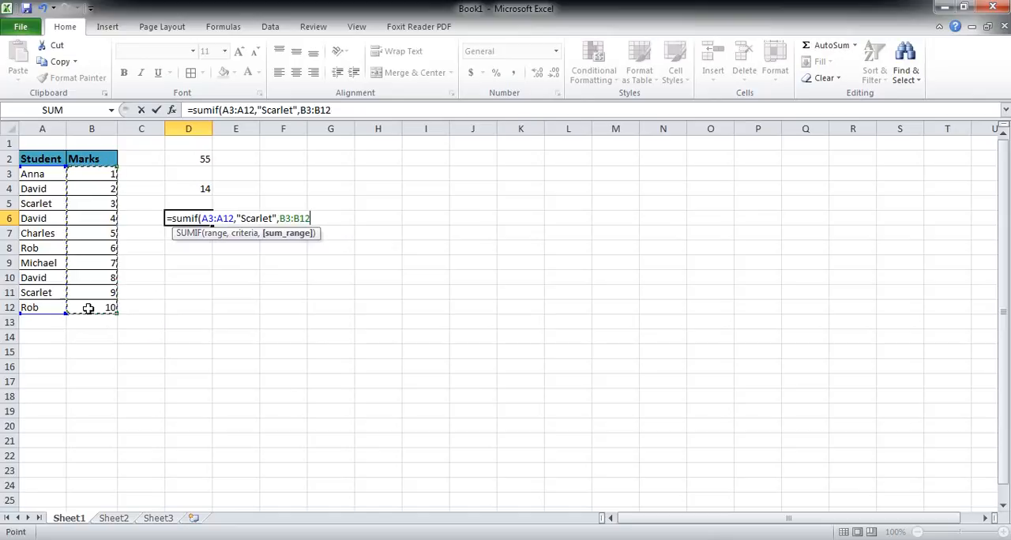
pyautogui.write(')')
pyautogui.press('Return')
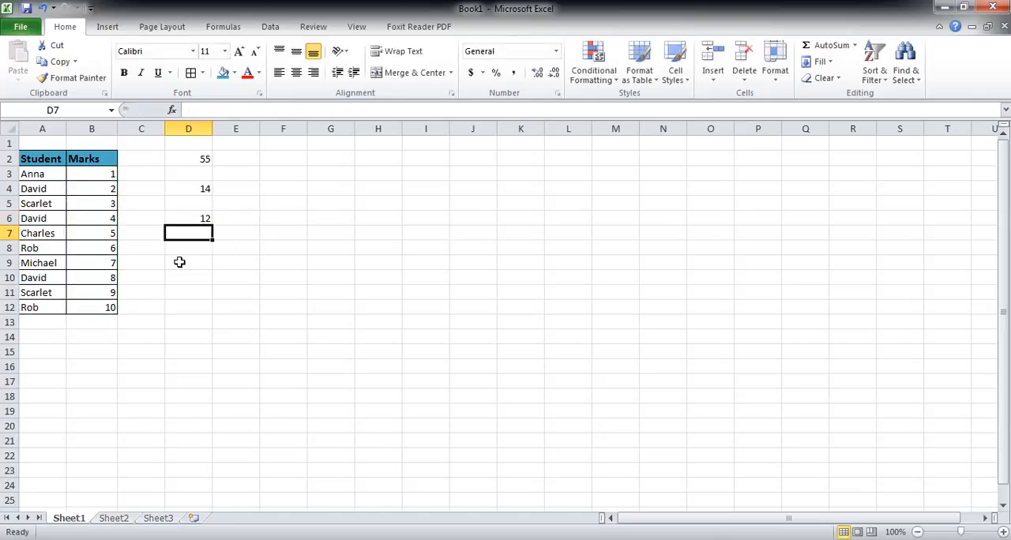
# Step: Check the SUMIF formula in D6 against the matching student's marks in rows 5 and 11
pyautogui.click(199, 217)
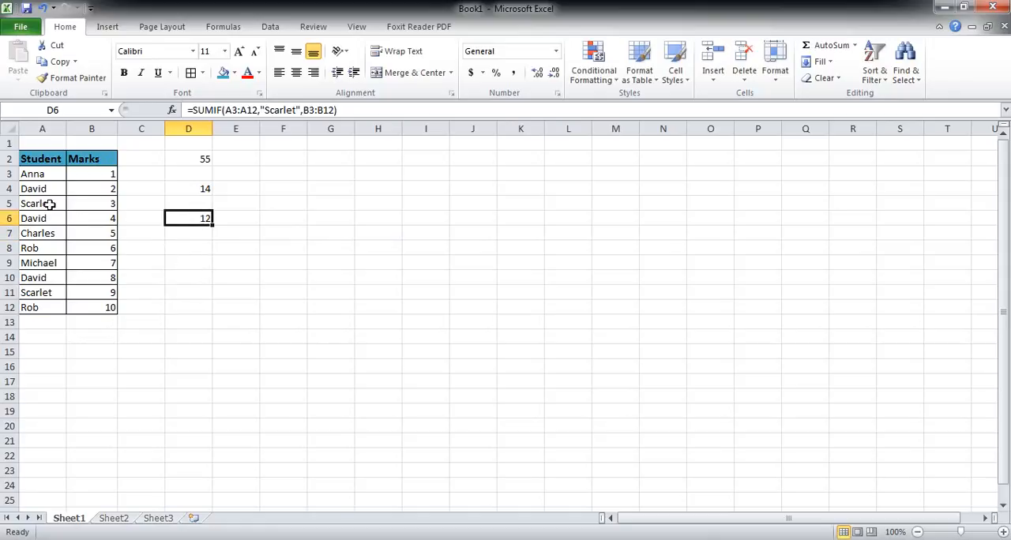
pyautogui.moveTo(45, 203); pyautogui.dragTo(90, 205)
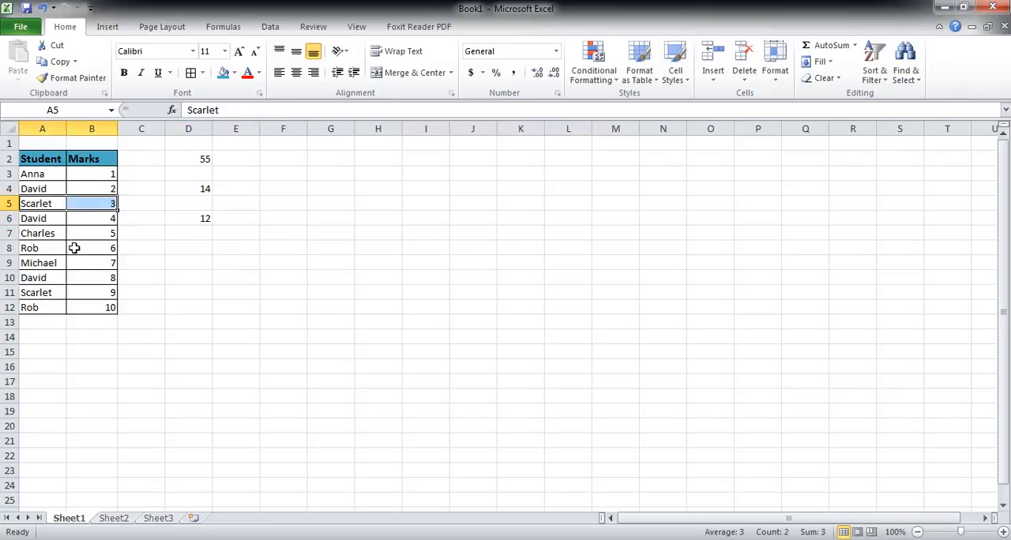
pyautogui.moveTo(37, 293); pyautogui.dragTo(116, 293)
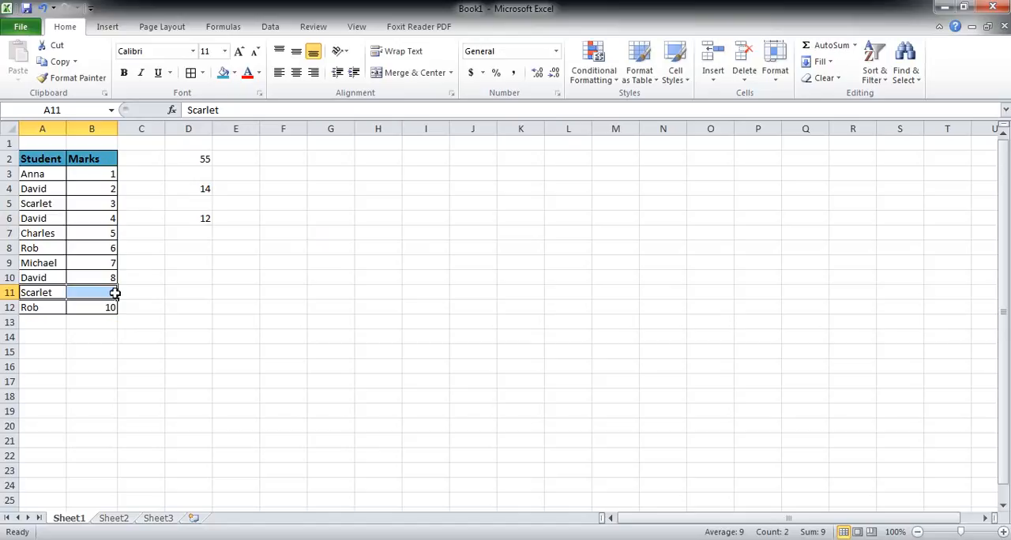
pyautogui.click(195, 261)
# Step: Rewrite the student name criterion in D6's SUMIF formula in all capital letters
pyautogui.click(203, 217)
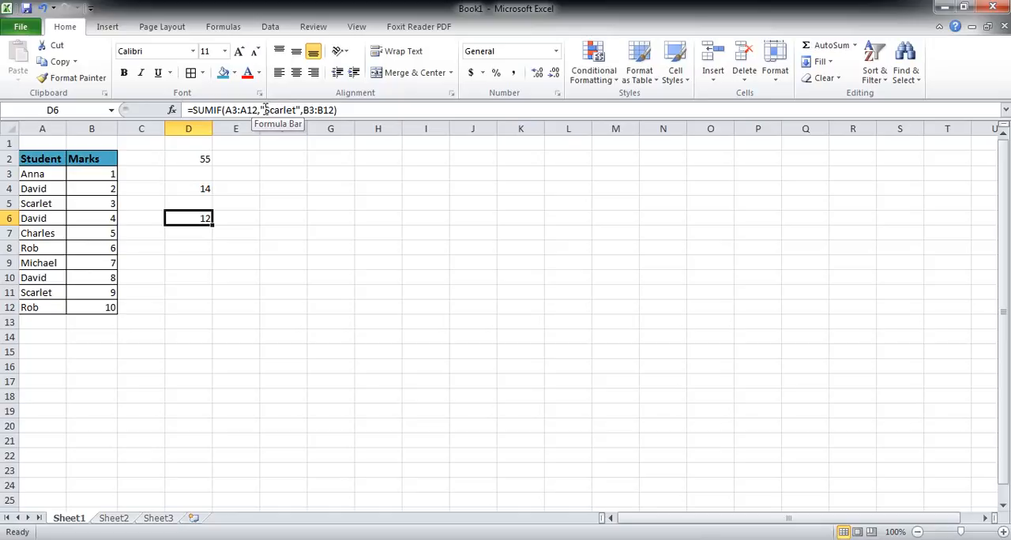
pyautogui.moveTo(265, 110); pyautogui.dragTo(296, 110)
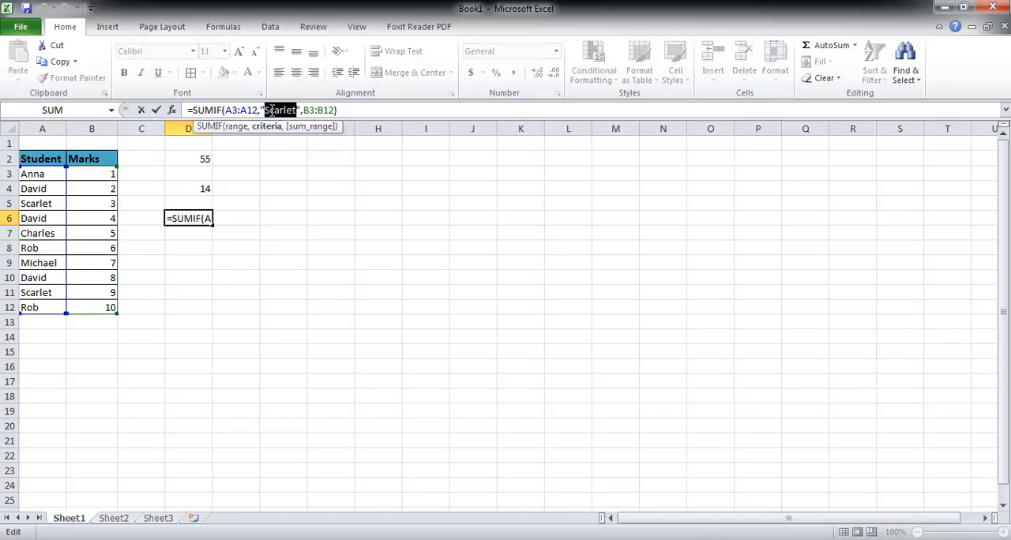
pyautogui.click(271, 111)
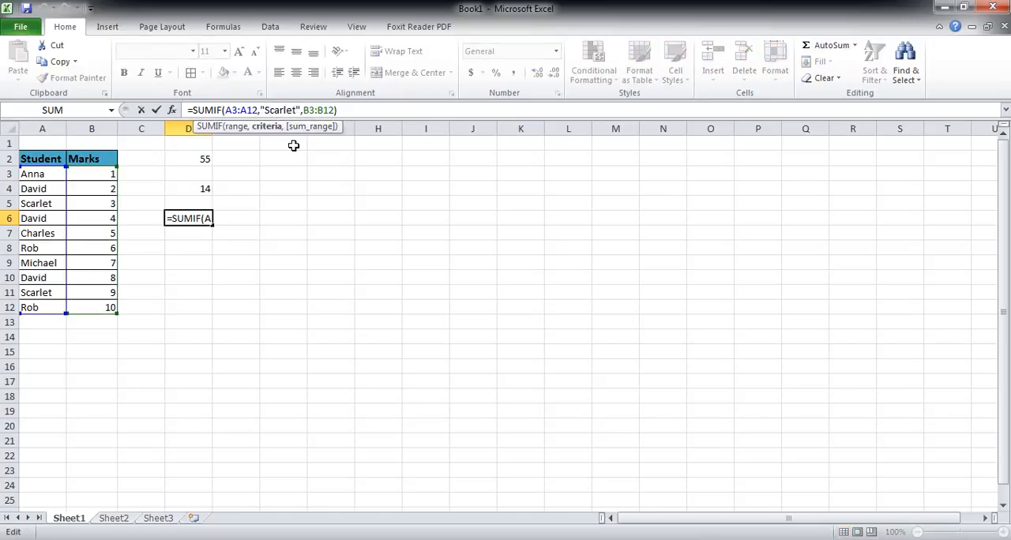
pyautogui.hotkey('shift', 'Right')
pyautogui.hotkey('shift', 'Right')
pyautogui.hotkey('shift', 'Right')
pyautogui.hotkey('shift', 'Right')
pyautogui.hotkey('shift', 'Right')
pyautogui.hotkey('shift', 'Right')
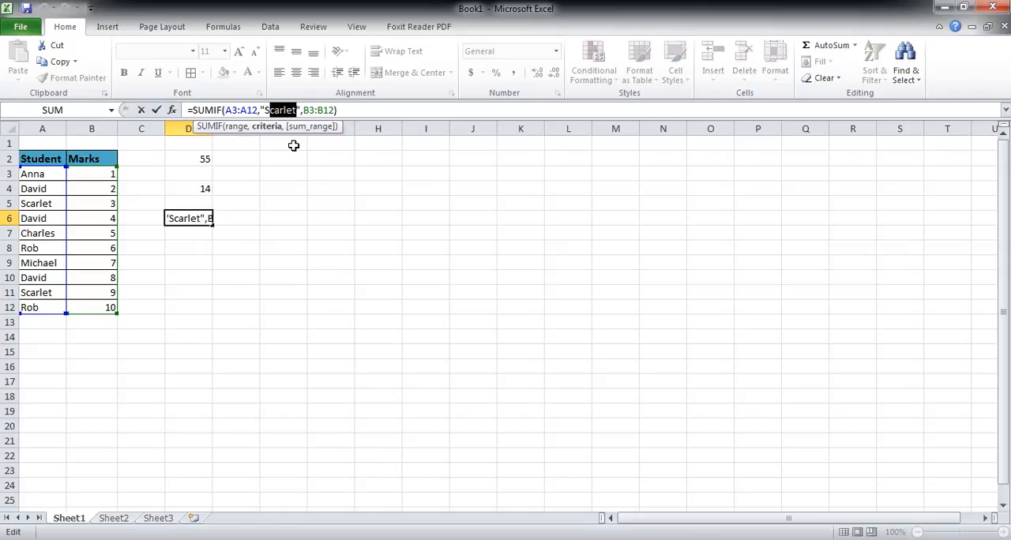
pyautogui.write('CARLET')
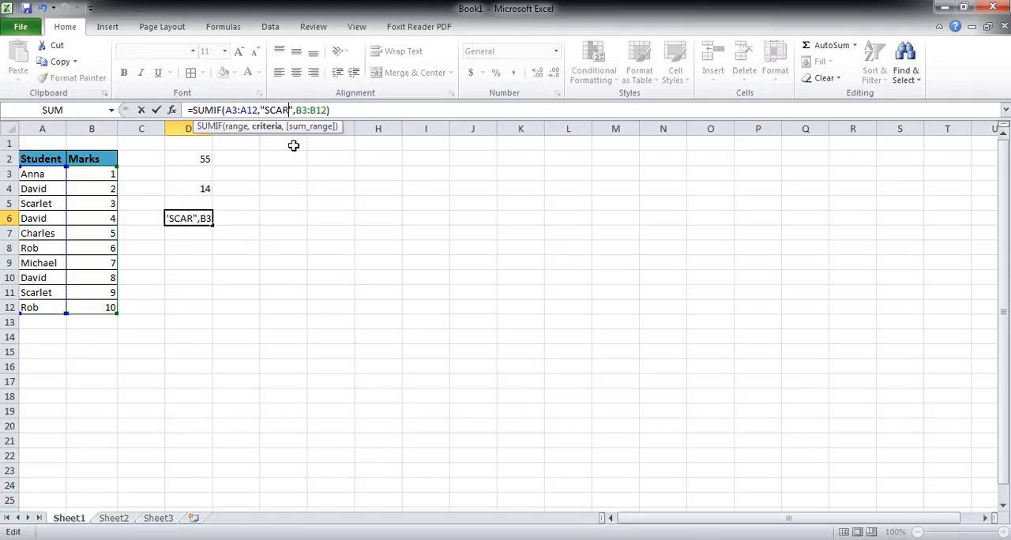
pyautogui.press('Return')
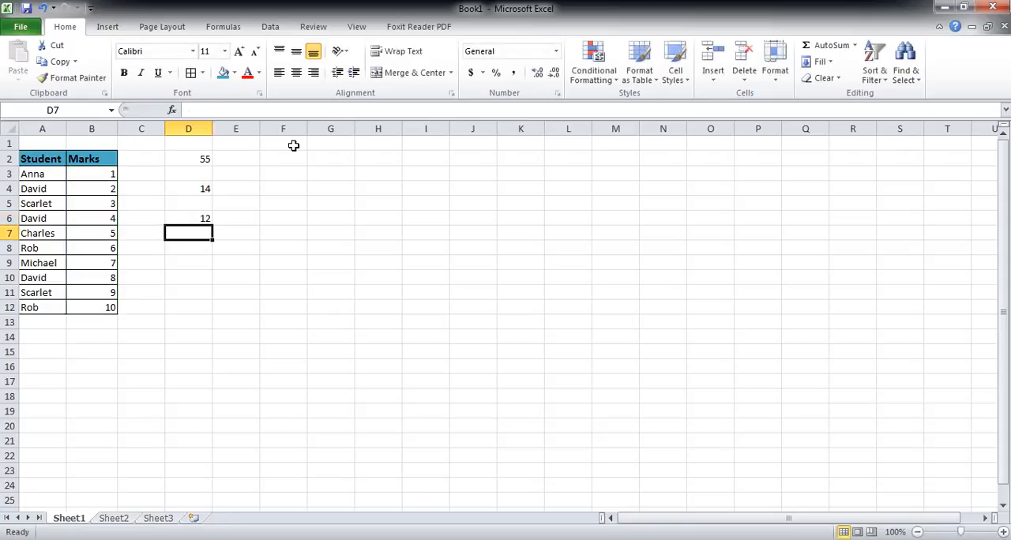